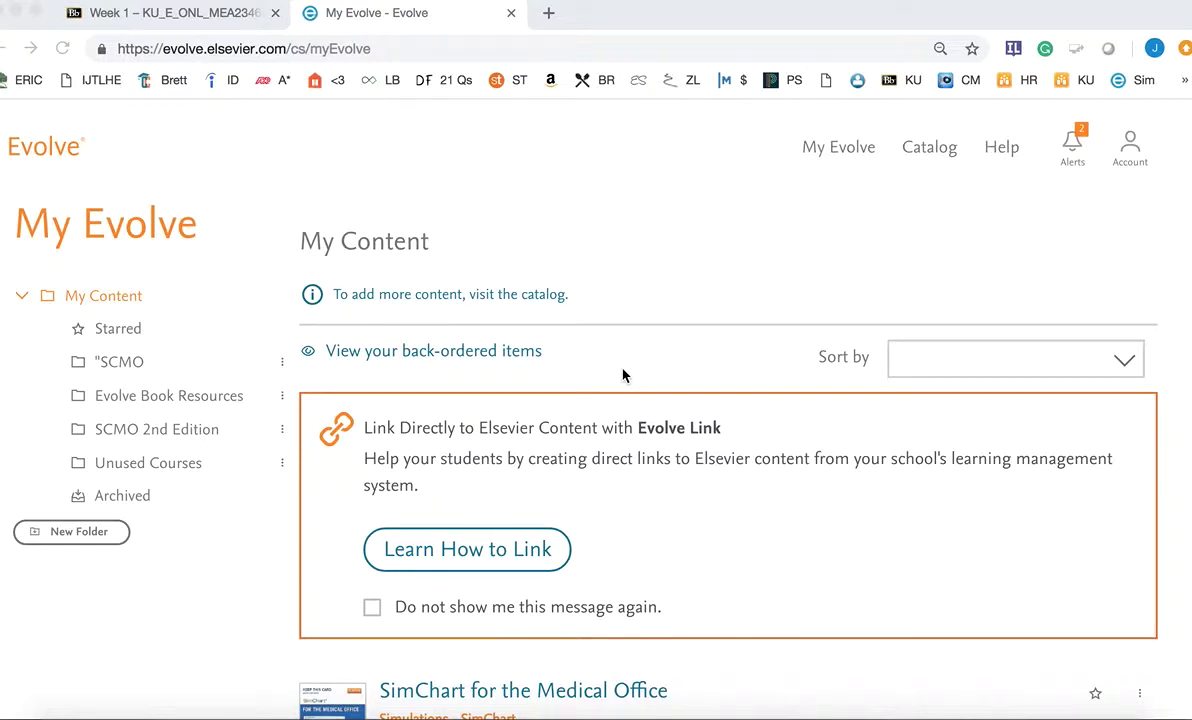
Find the course ending in 1035 on the Evolve page and open its SimChart for the Medical Office course list.
scroll(625, 375, down, 2)
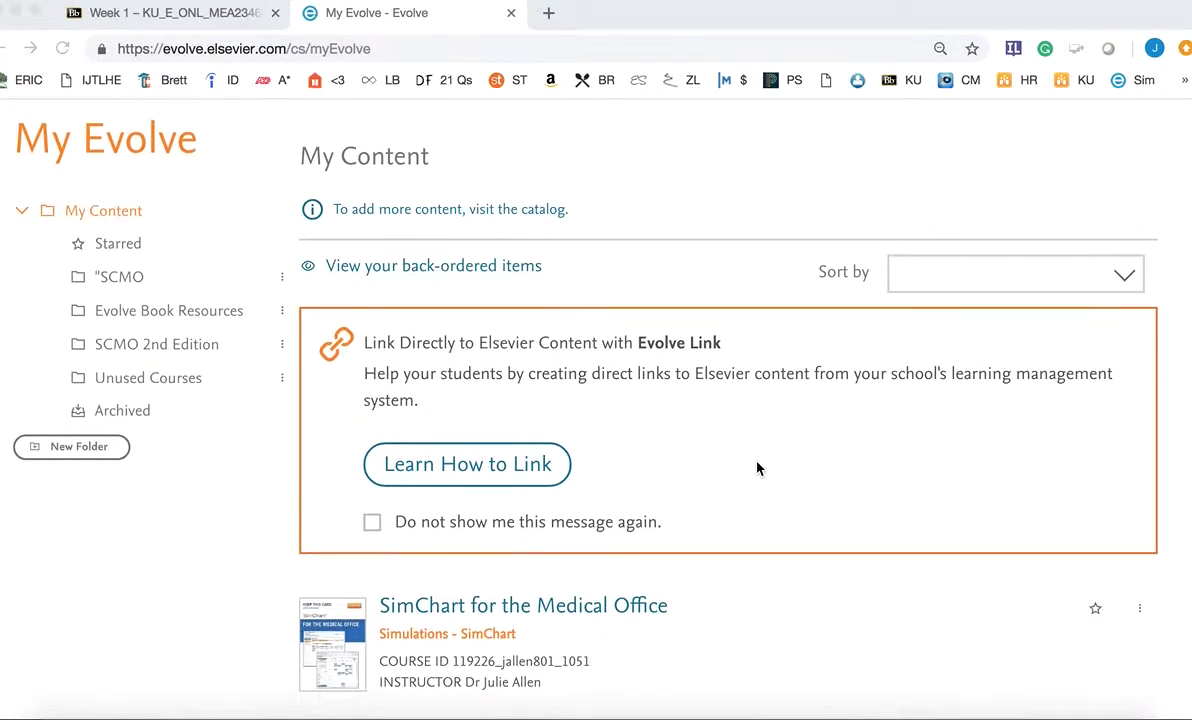
scroll(758, 468, down, 4)
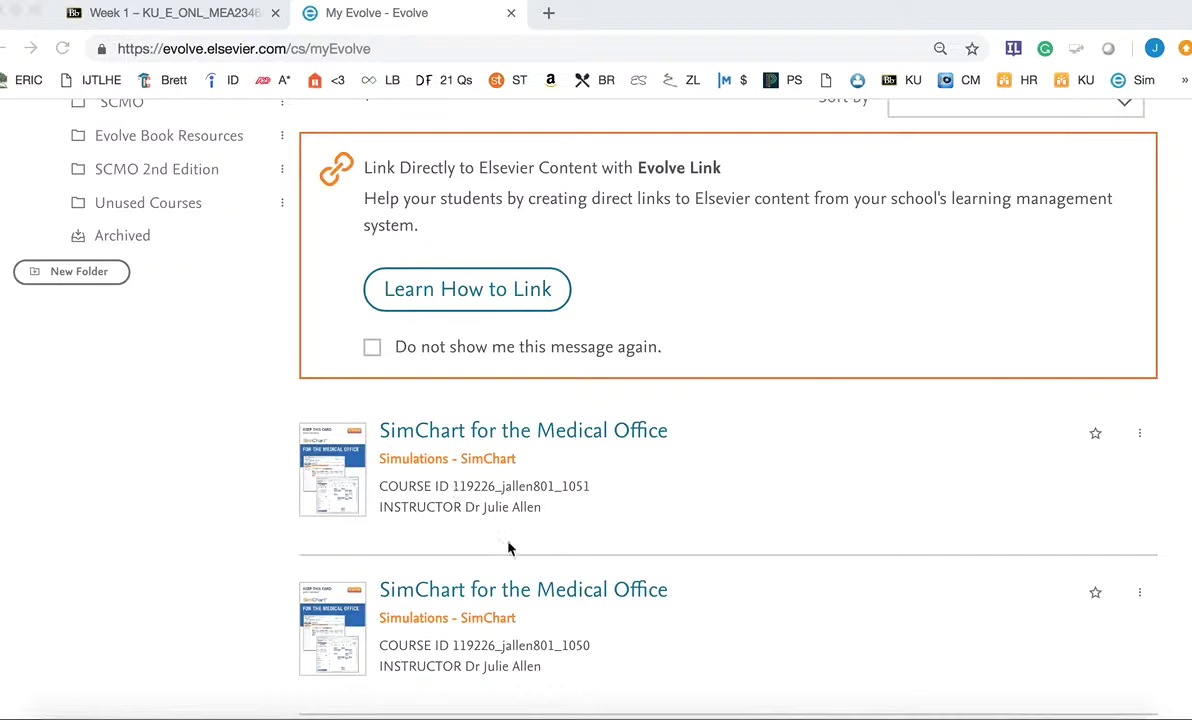
click(764, 479)
key(super+f)
text(35)
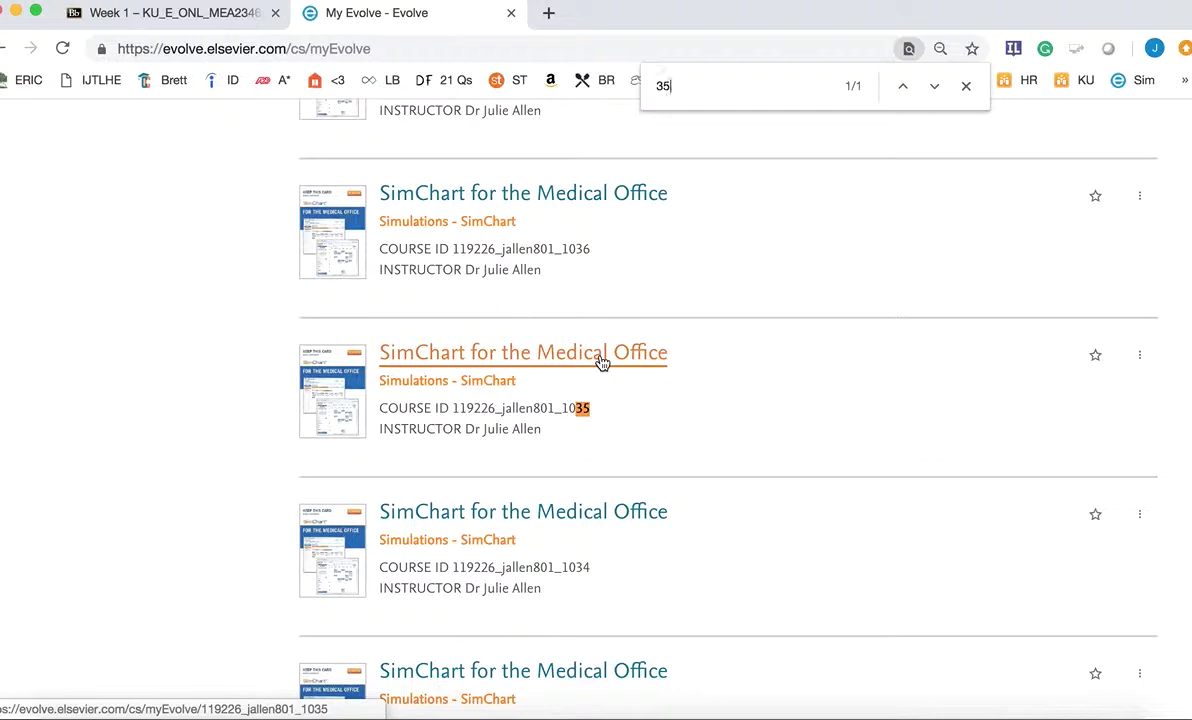
click(601, 362)
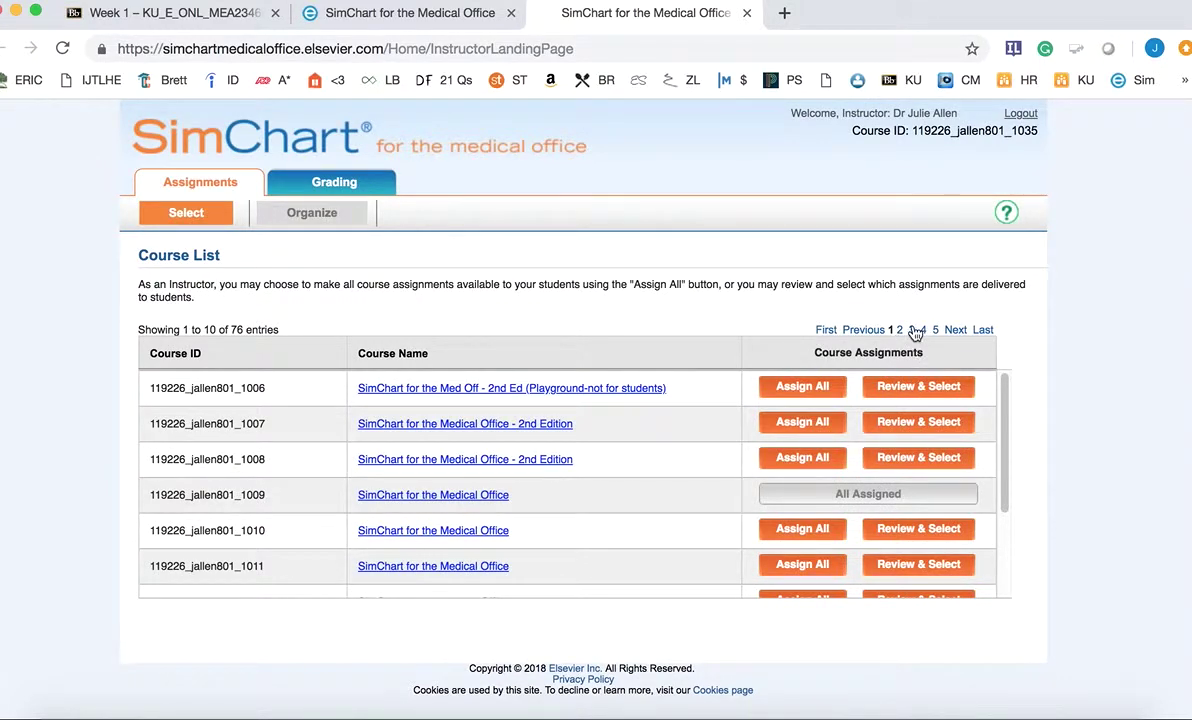
On page 3 of the Course List, select section 1035's Course ID and open its Review & Select page.
click(900, 331)
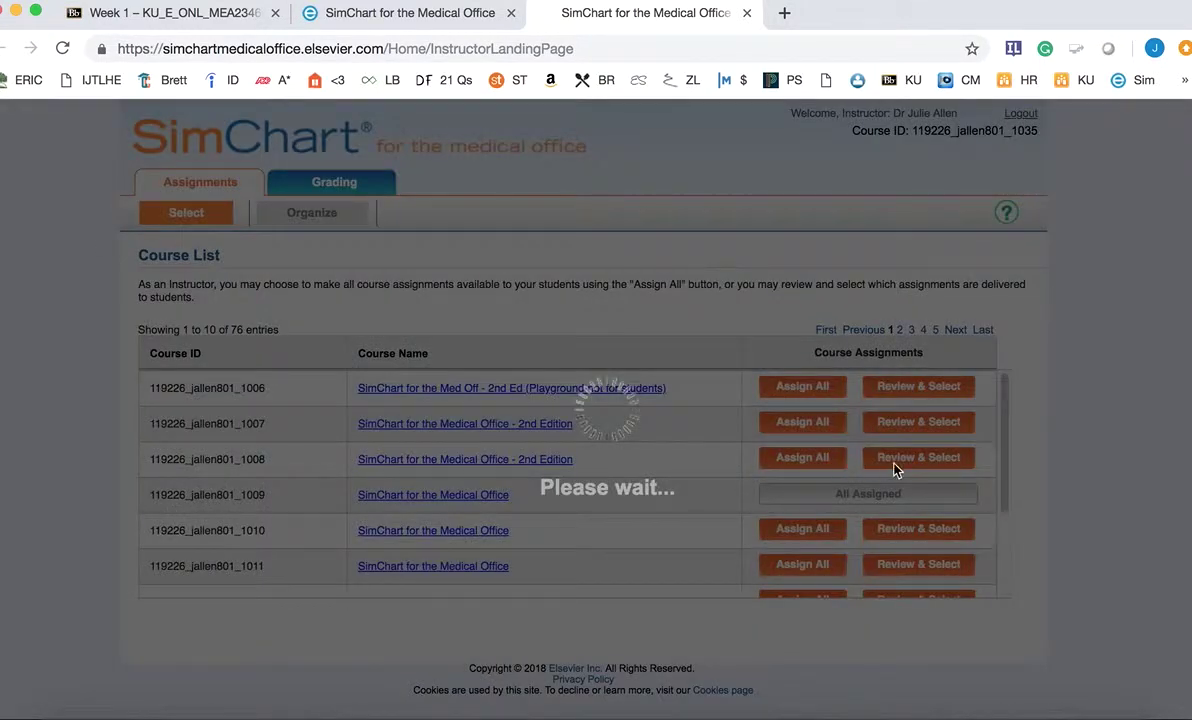
scroll(880, 470, down, 3)
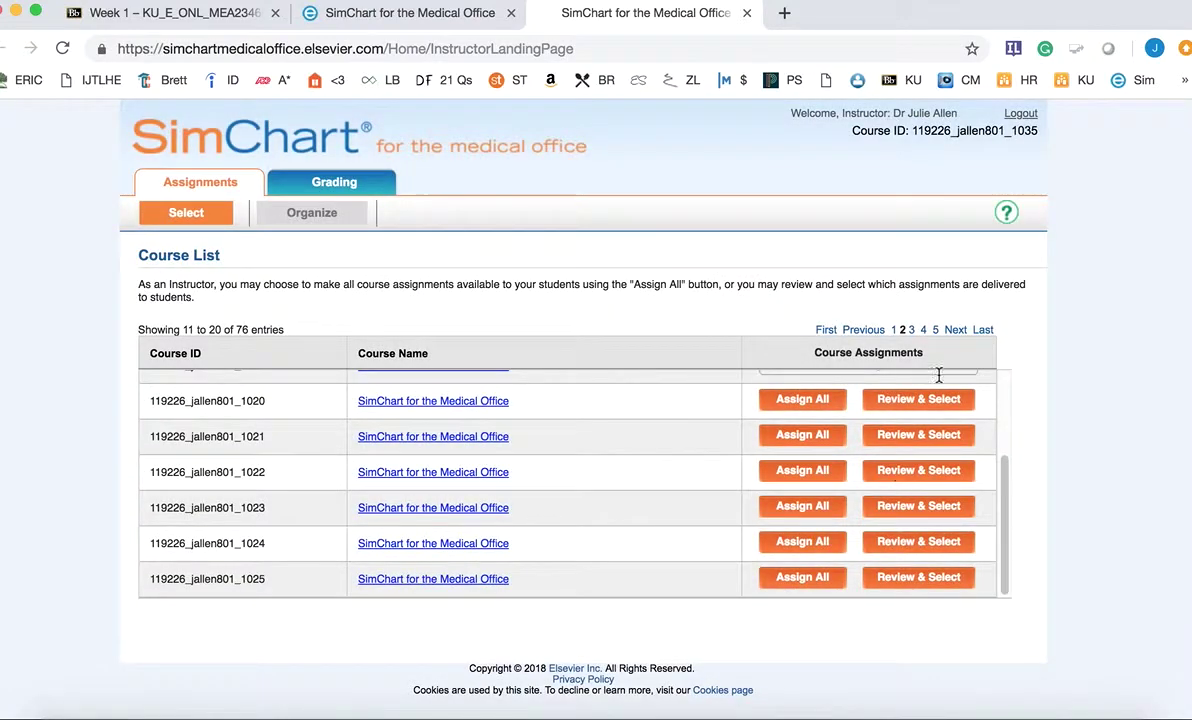
click(833, 511)
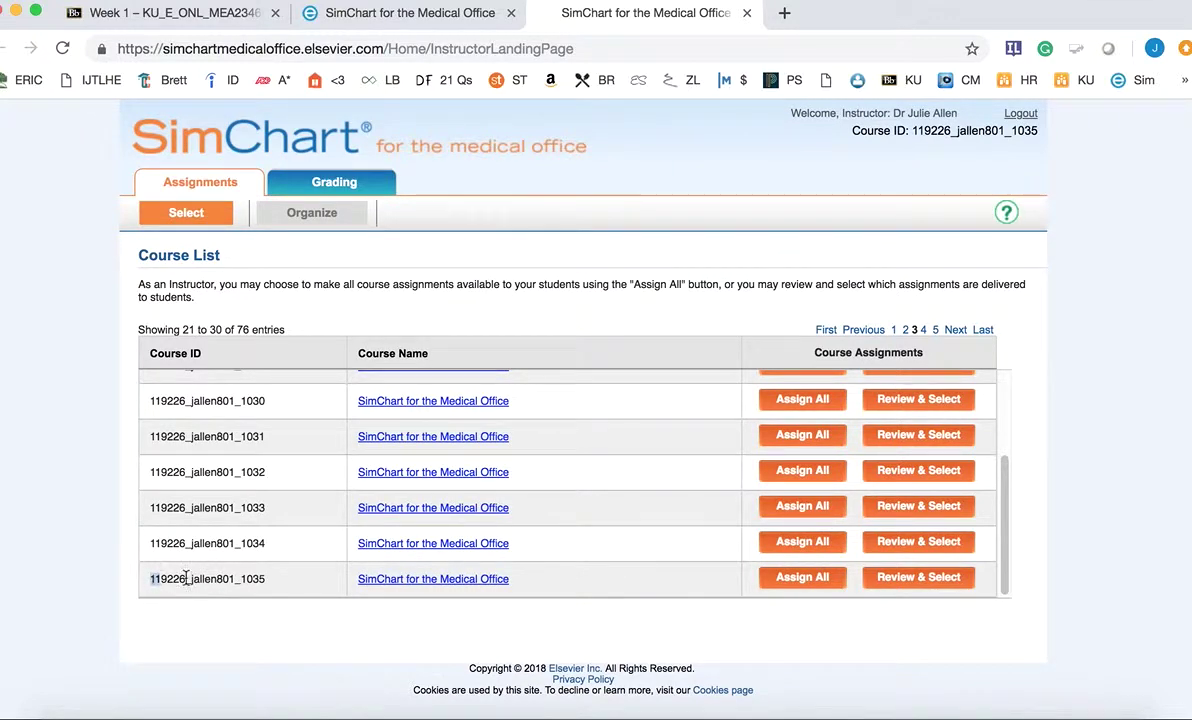
drag(150, 579, 268, 588)
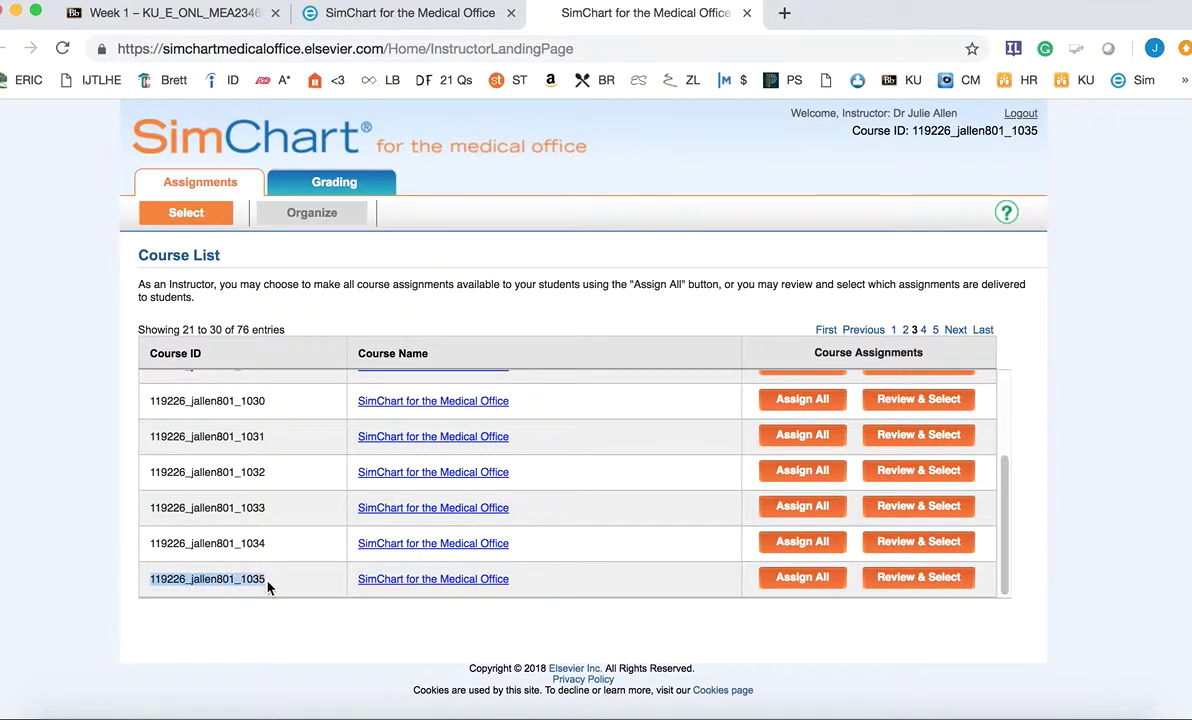
click(918, 580)
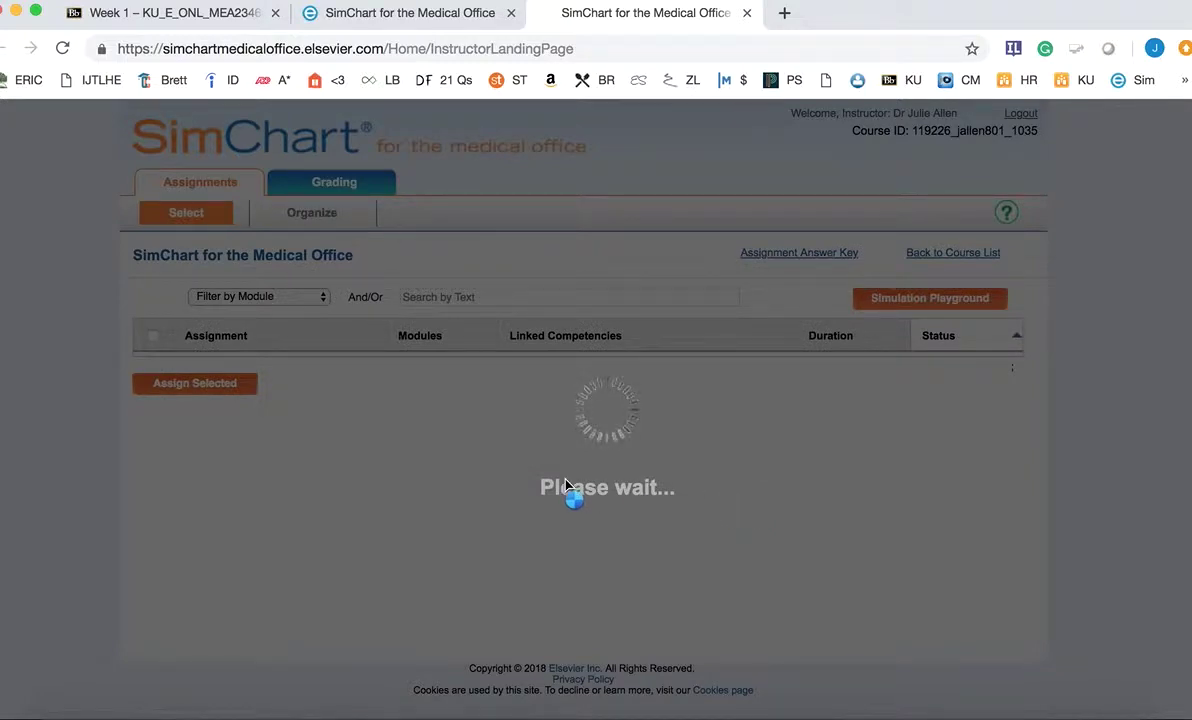
Check assignments 3 (Prepare Scheduling Matrix), 15 and 19 in the assignment list.
scroll(566, 486, down, 5)
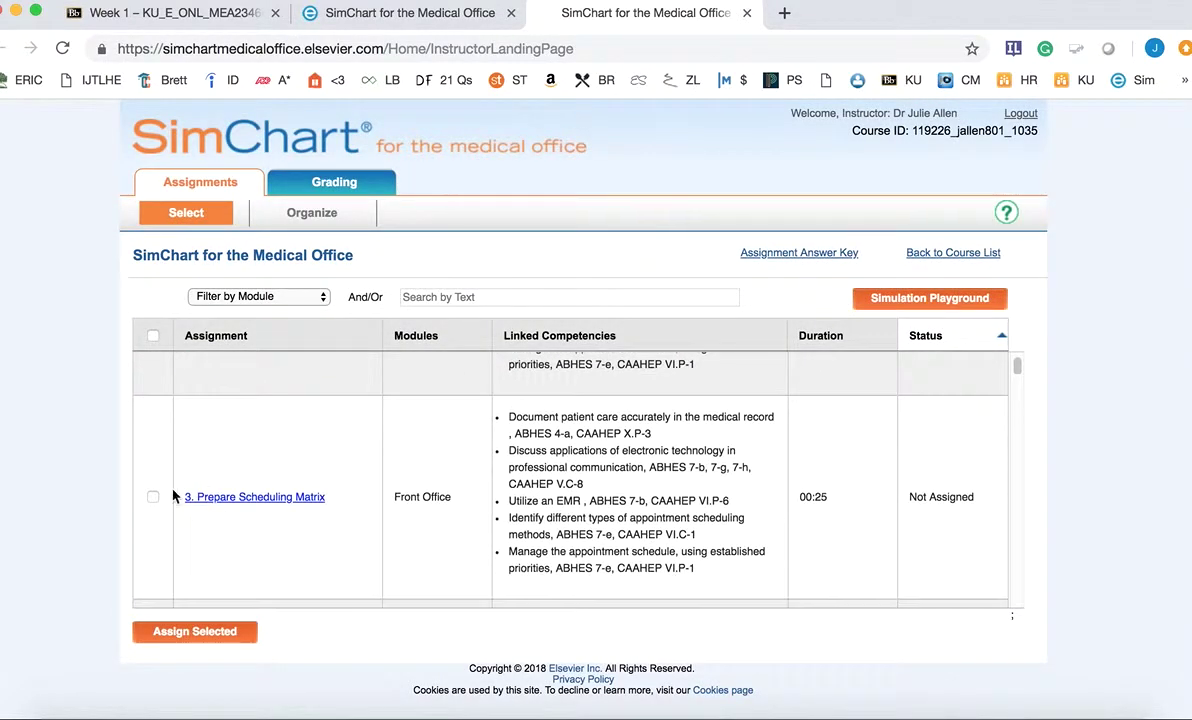
click(153, 498)
key(super+f)
text(15)
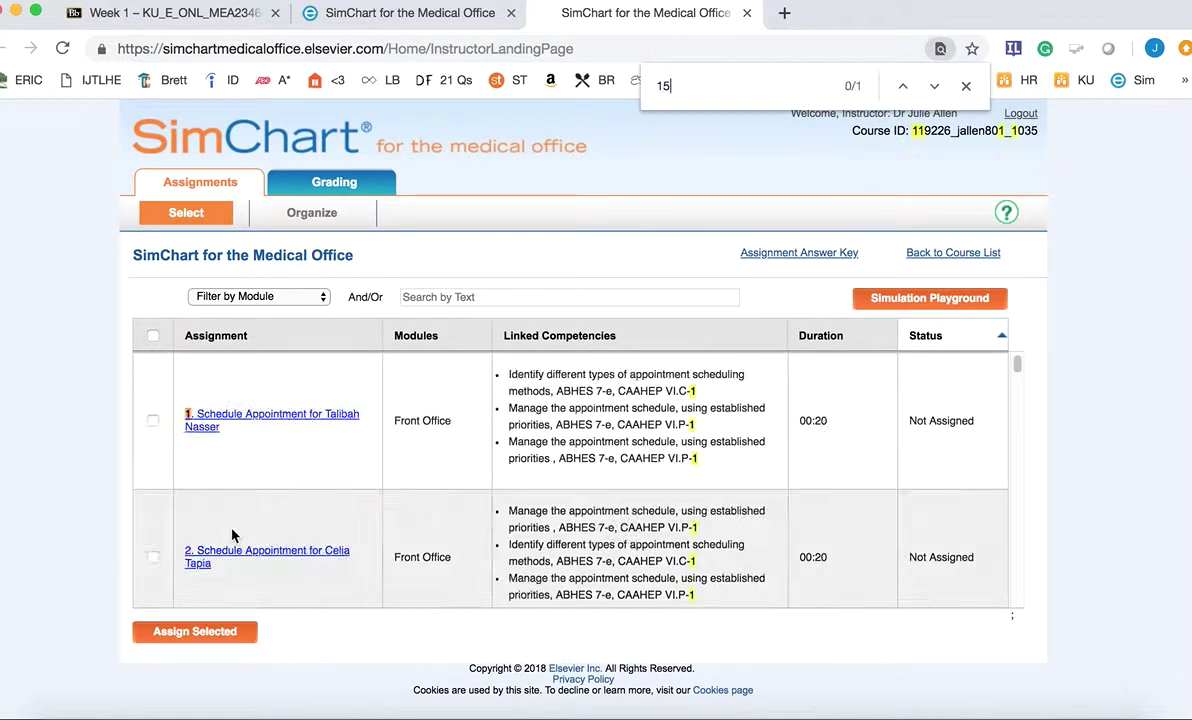
click(153, 491)
key(BackSpace)
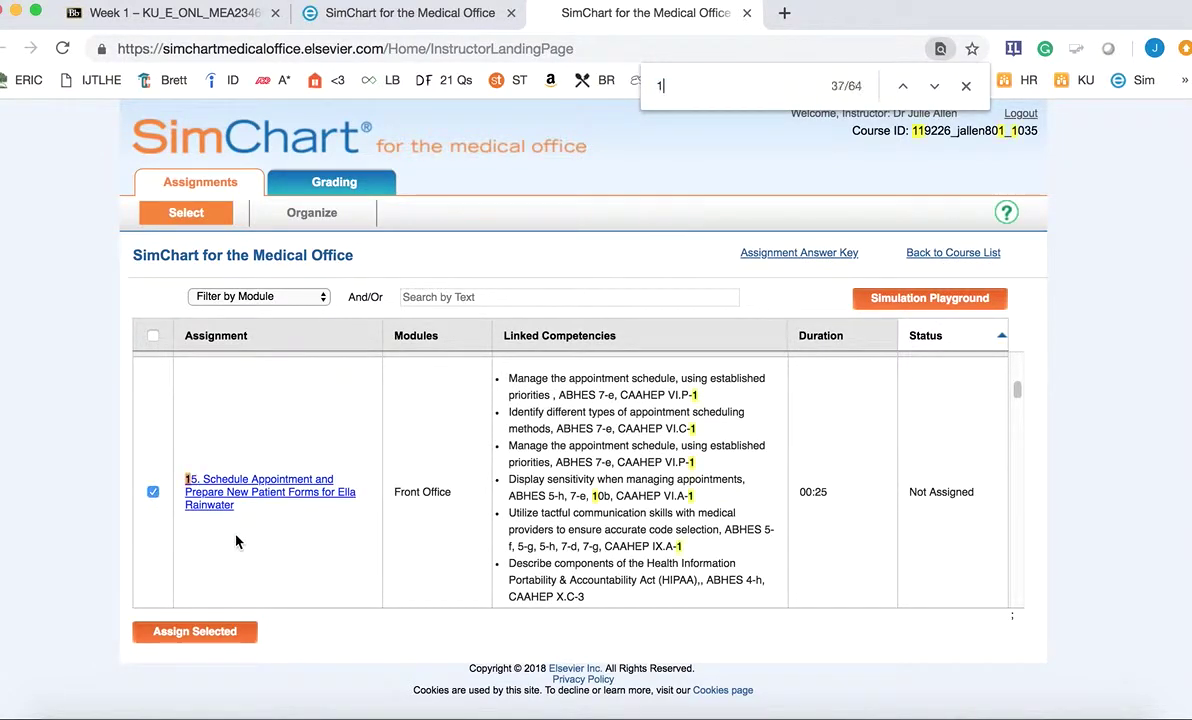
text(9)
click(153, 486)
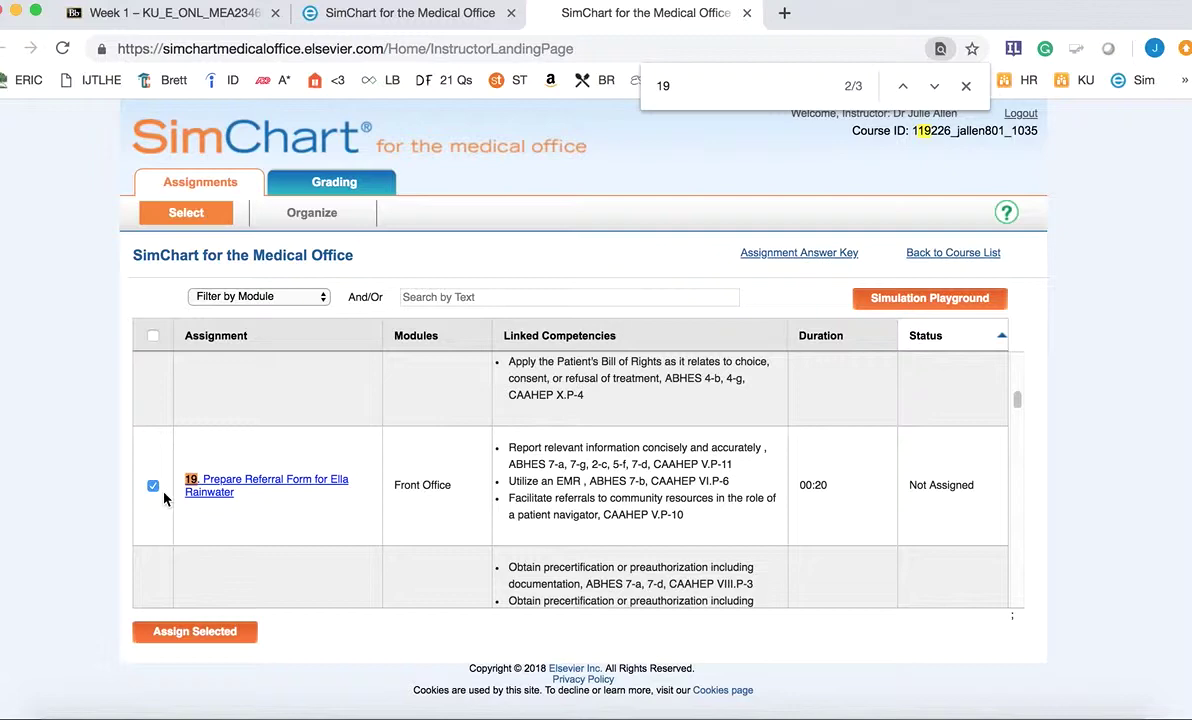
Check assignments 36, 41 and 53, using page search to jump to each row.
key(super+f)
text(26)
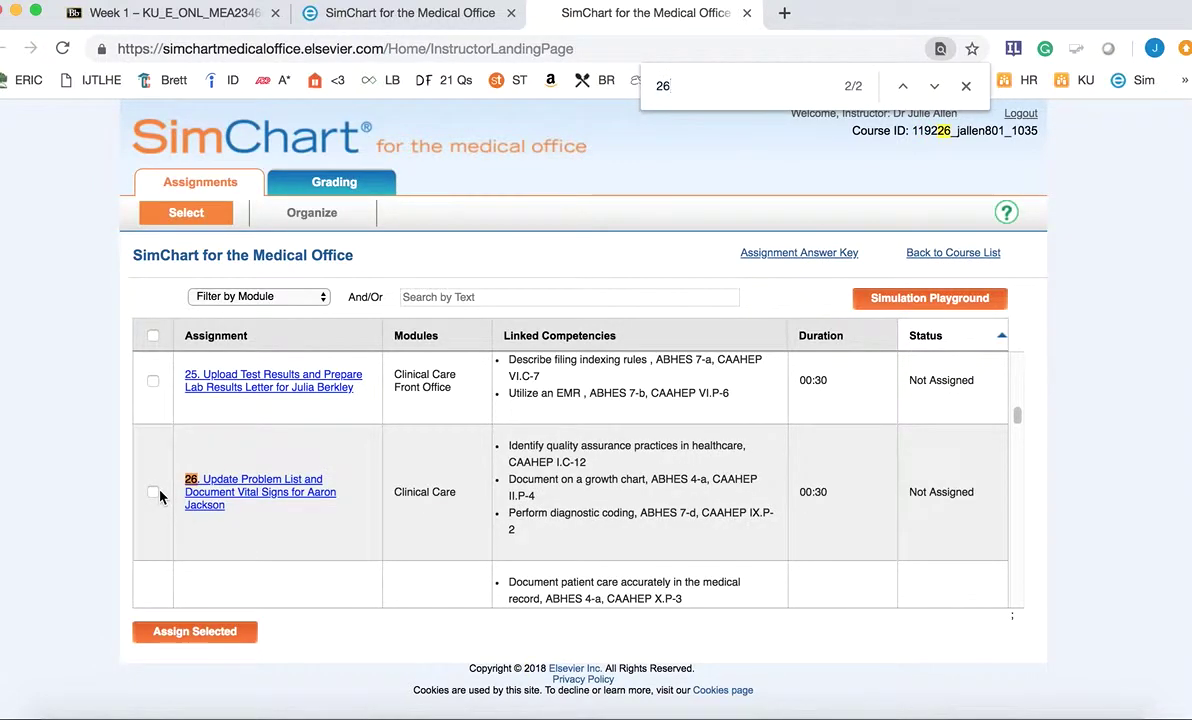
key(super+f)
text(36)
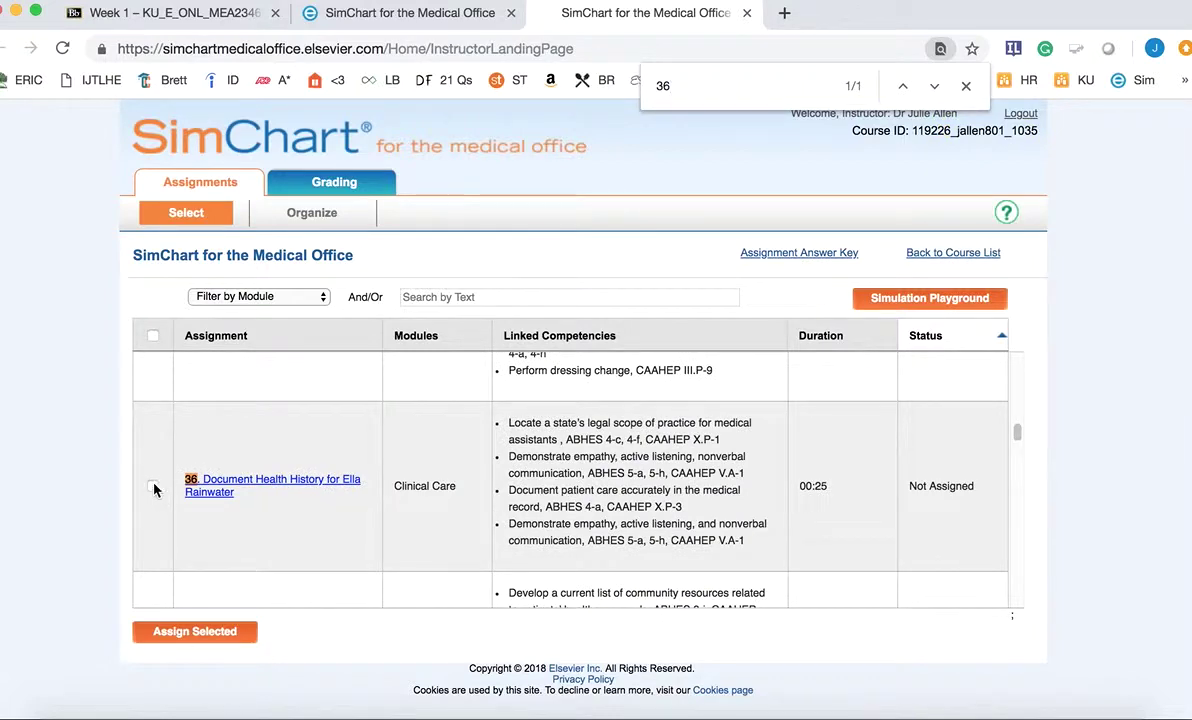
click(152, 487)
key(super+f)
text(41)
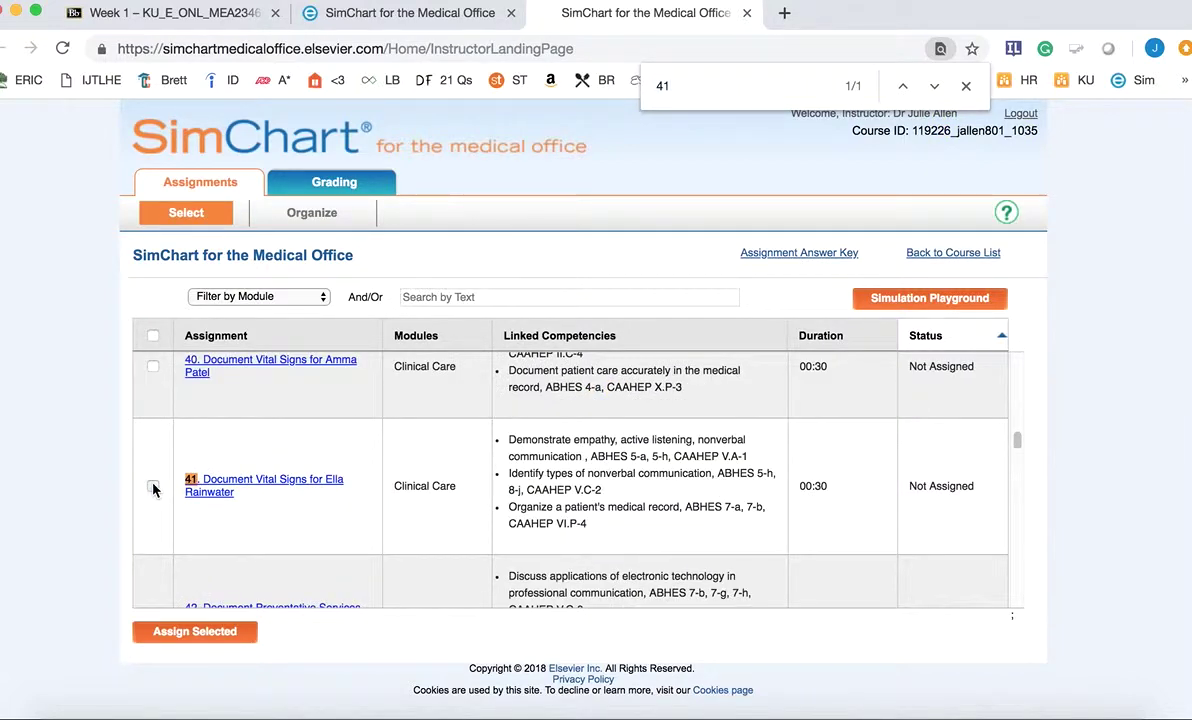
click(152, 487)
key(super+f)
text(53)
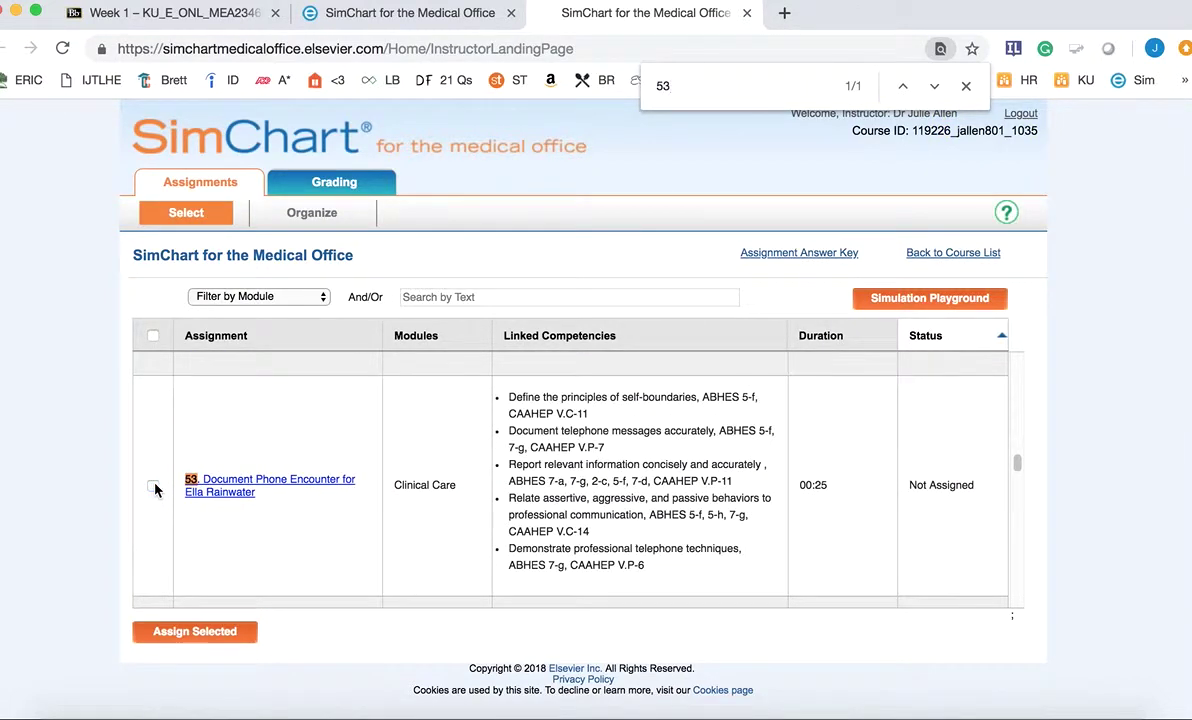
click(153, 488)
Check assignments 54, 94 and 99 to complete the nine selections.
scroll(158, 495, down, 4)
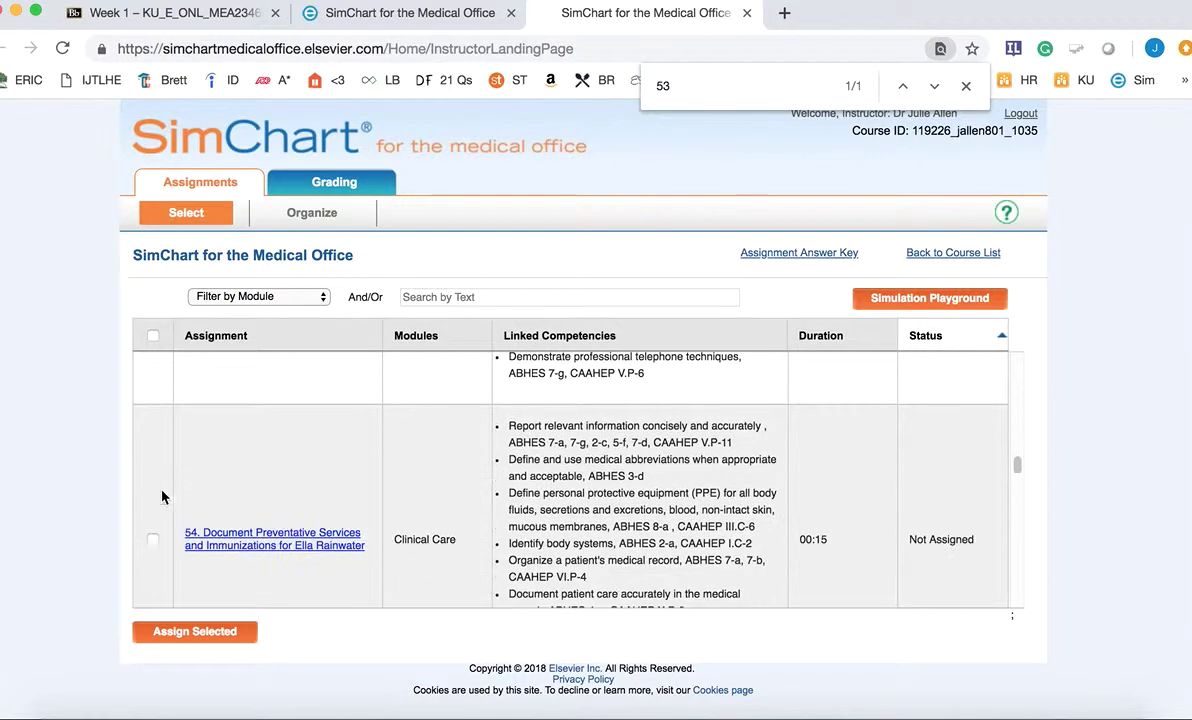
click(153, 541)
key(super+f)
text(94)
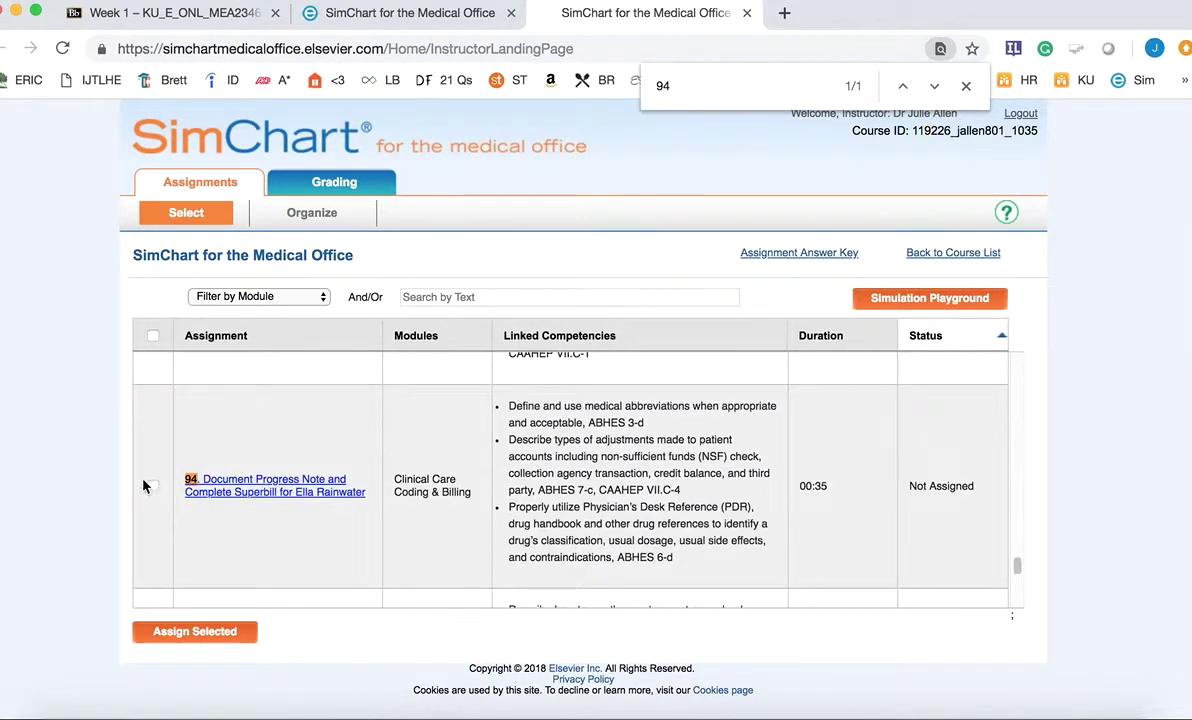
click(153, 488)
scroll(156, 495, down, 10)
click(153, 496)
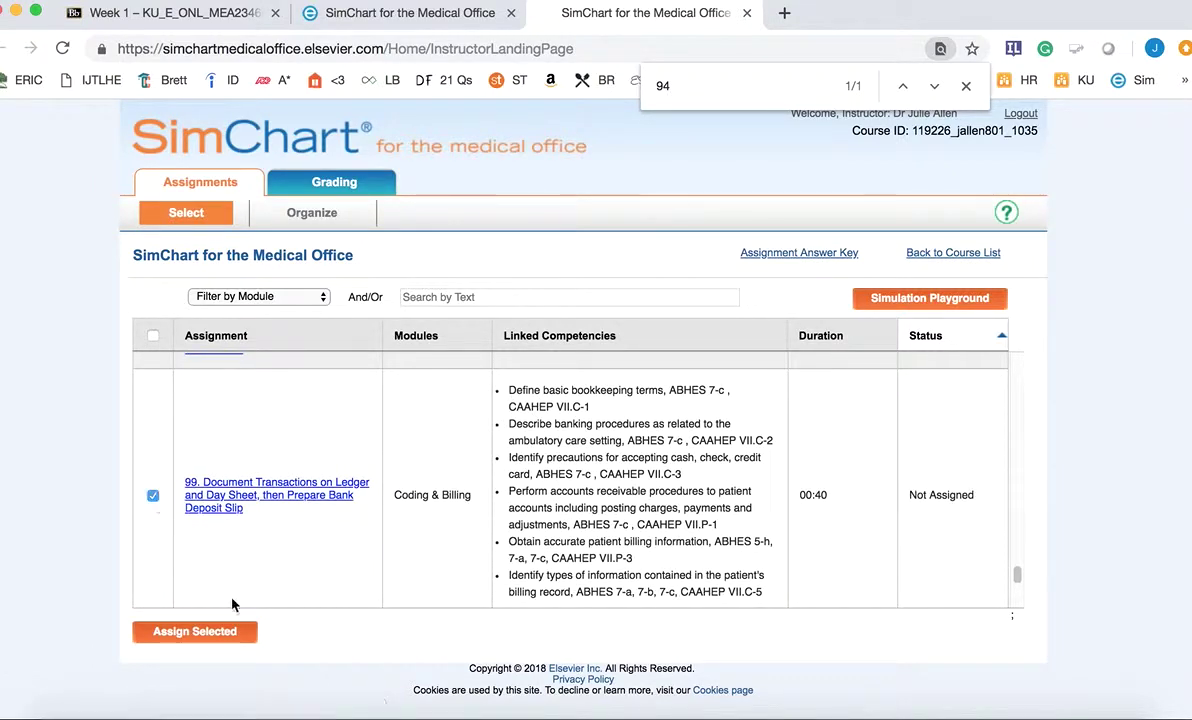
Assign the nine selected assignments, confirm student availability, and verify every row from 3 through 99 reads Assigned.
click(189, 632)
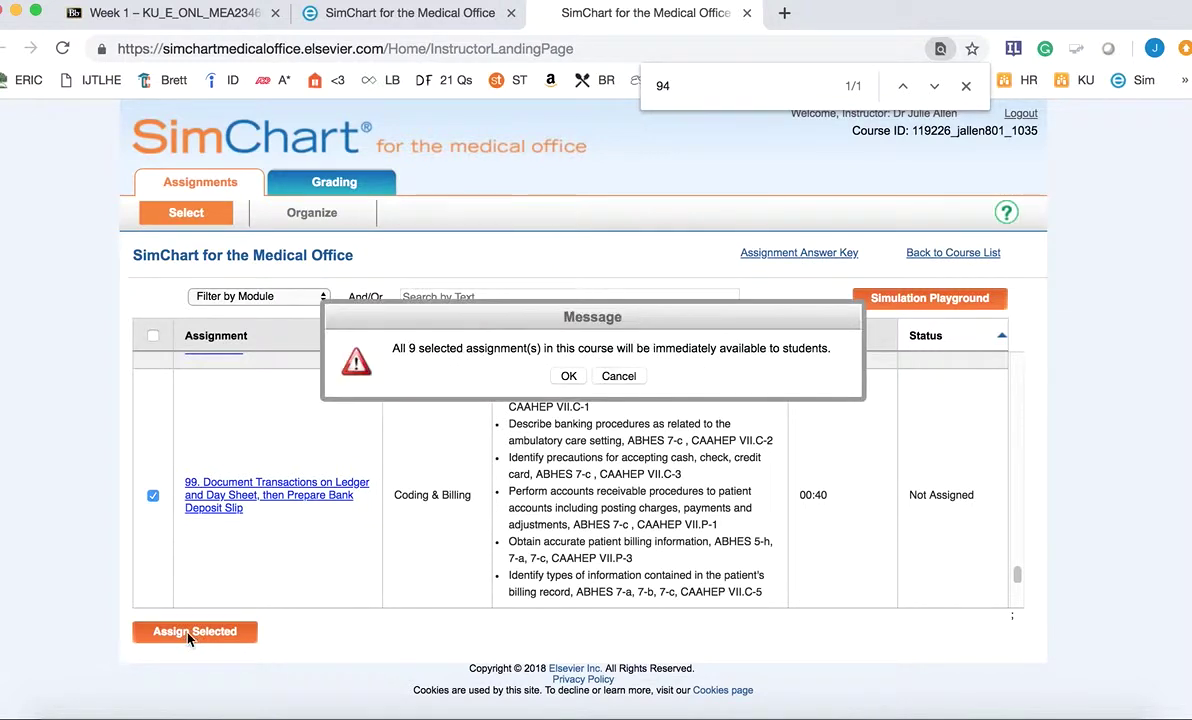
click(568, 377)
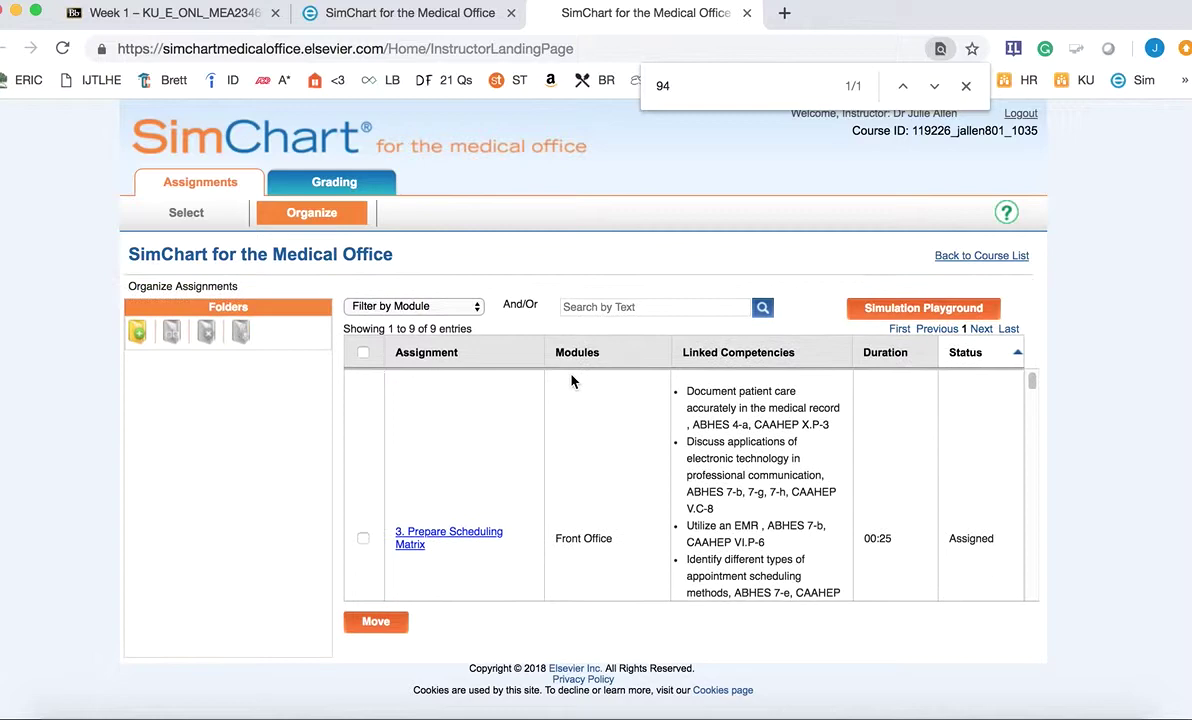
scroll(625, 465, down, 2)
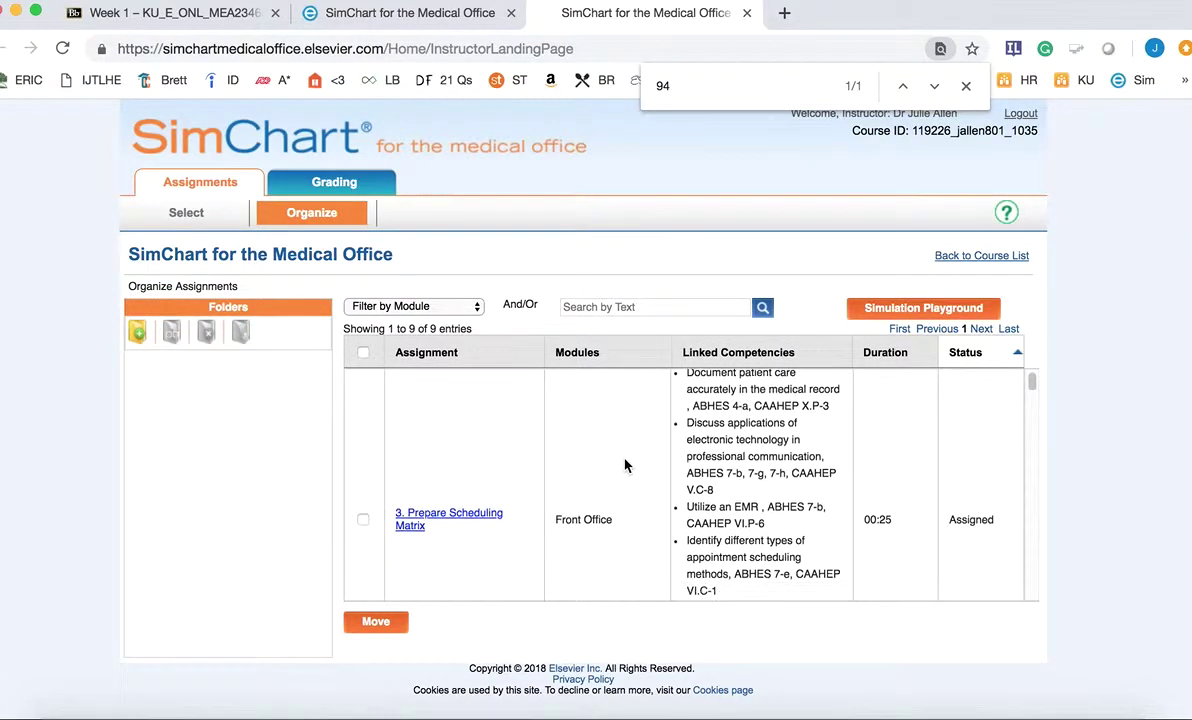
scroll(625, 465, down, 3)
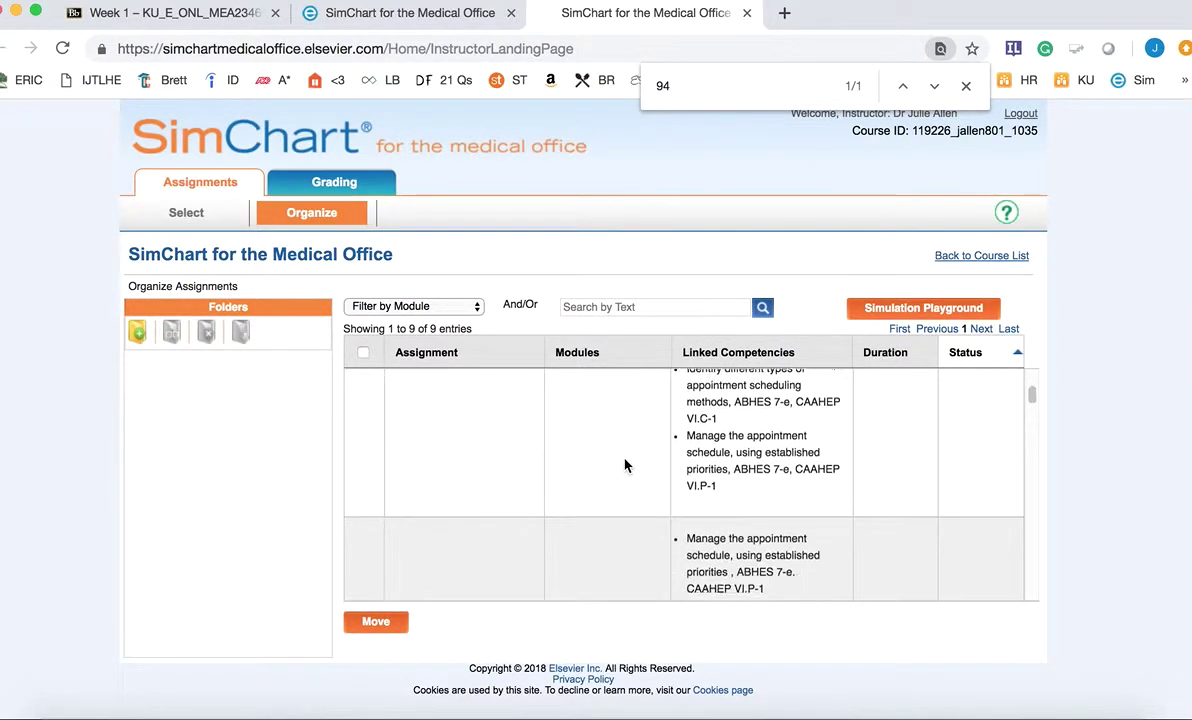
scroll(625, 465, down, 10)
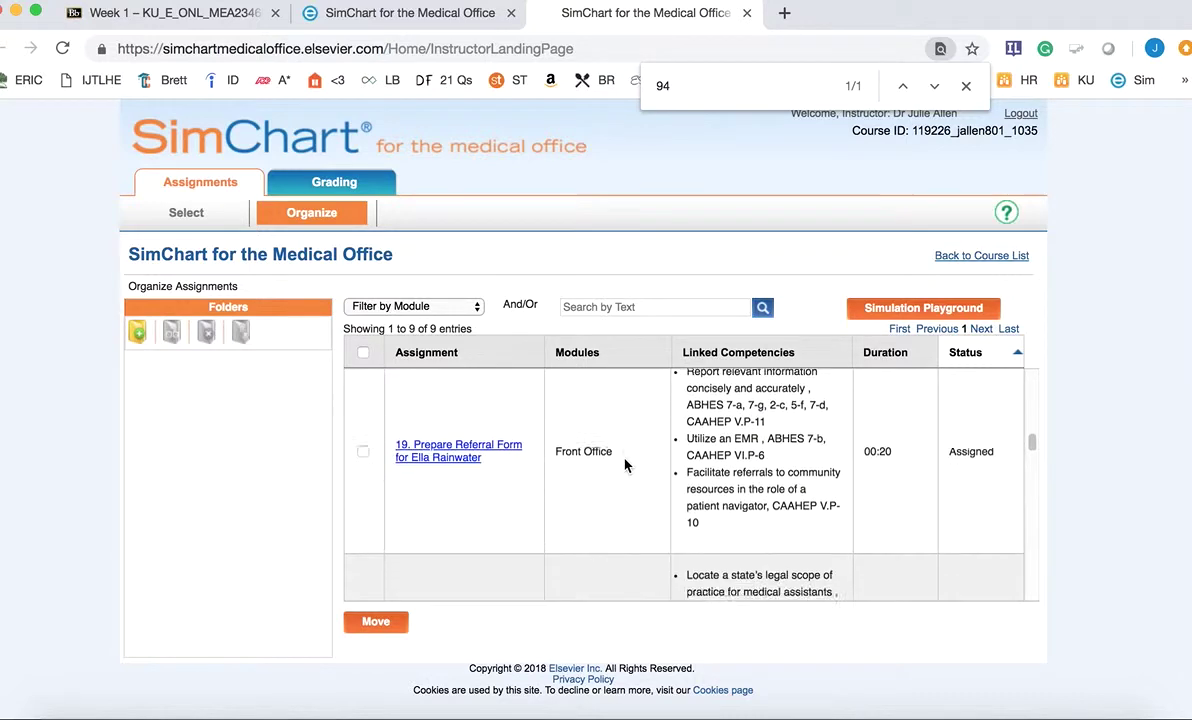
scroll(625, 465, down, 10)
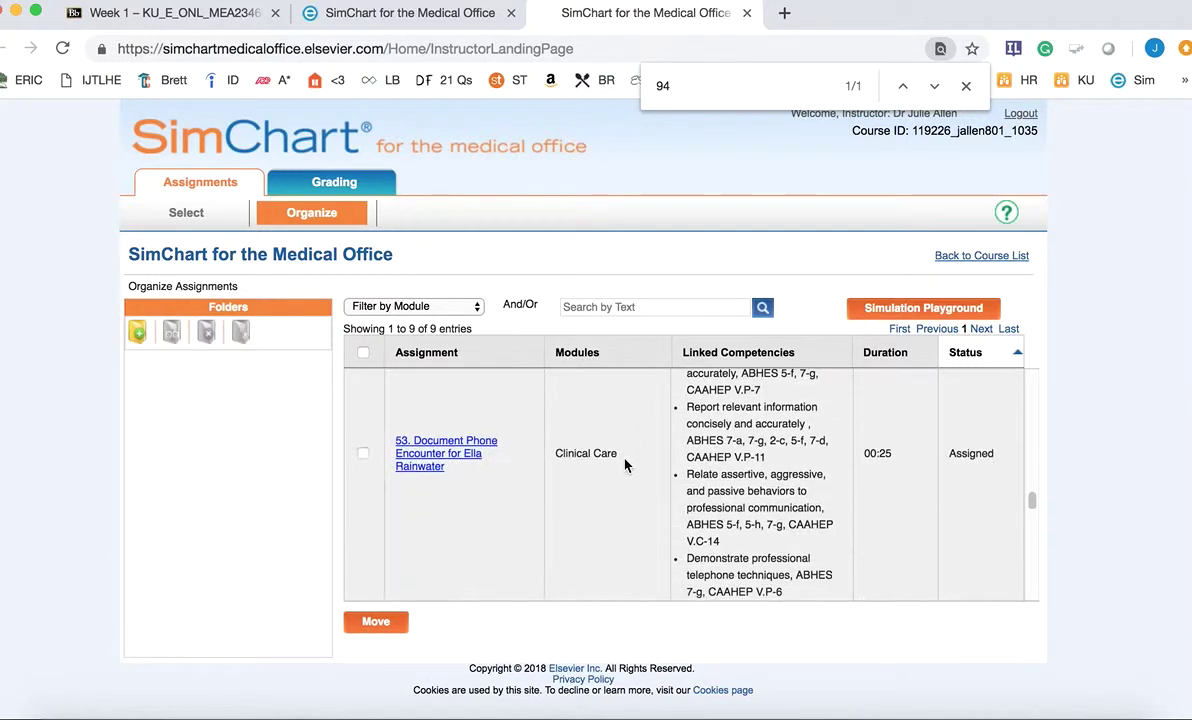
scroll(625, 465, down, 10)
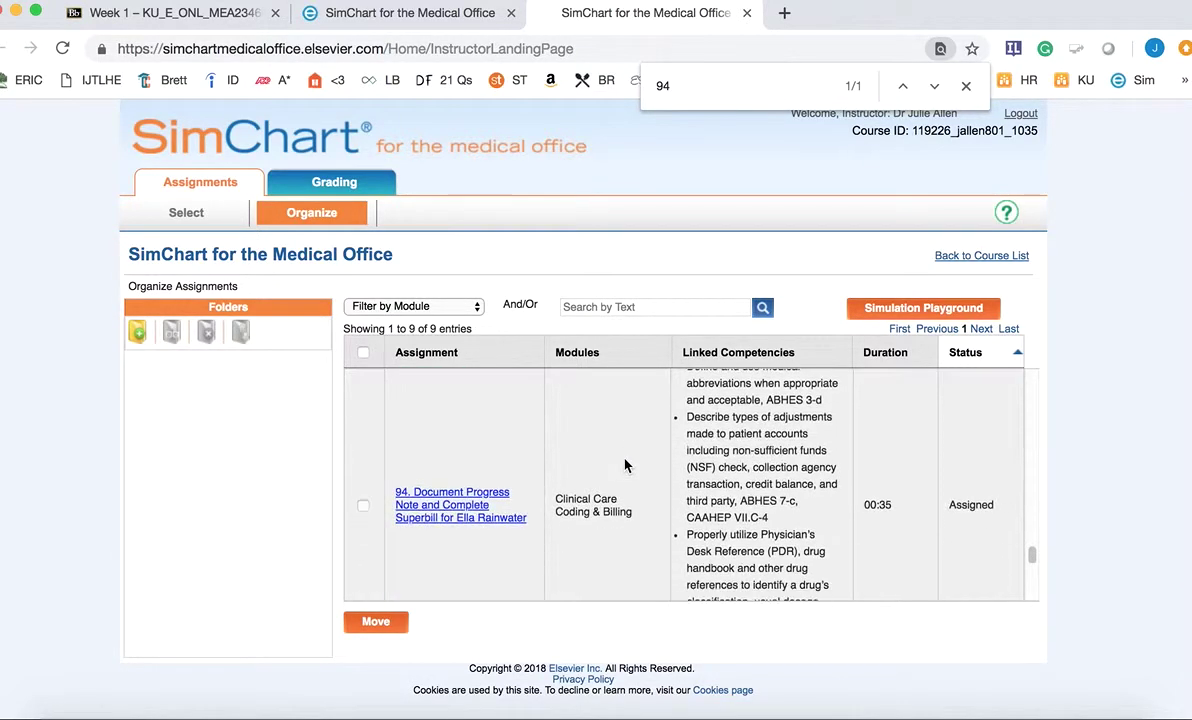
scroll(625, 465, down, 5)
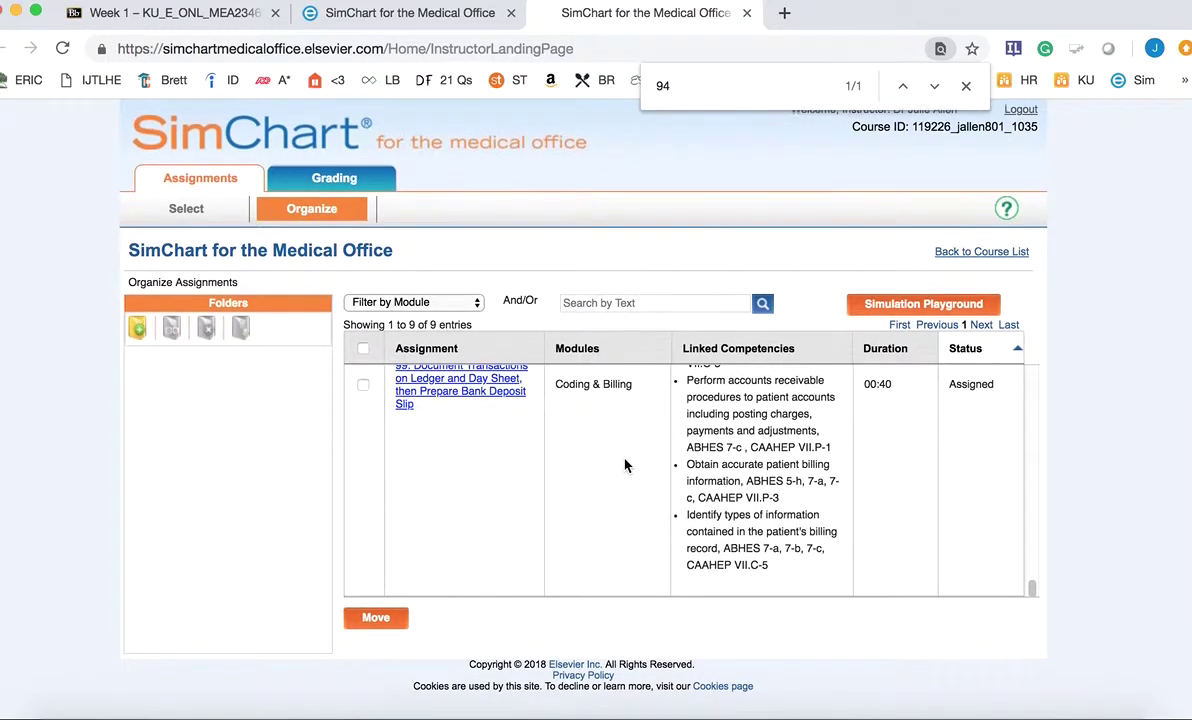
Copy section 1035's Course ID from the top right and return to the Blackboard Week 1 tab.
click(966, 86)
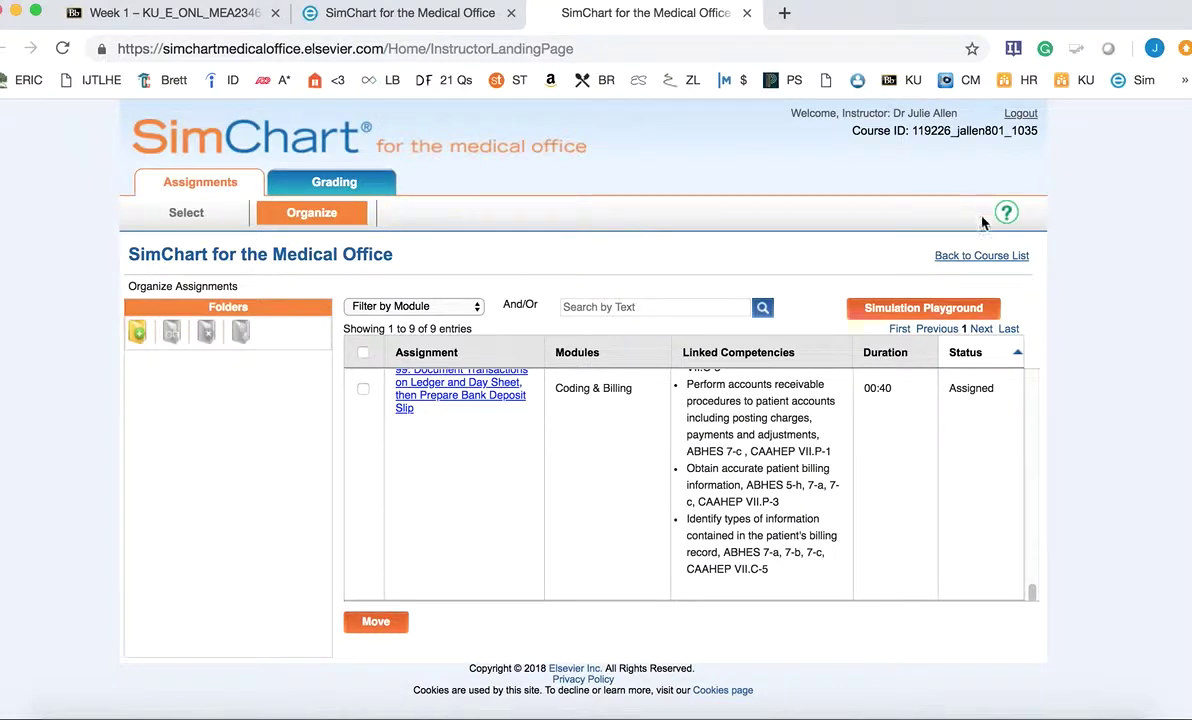
drag(1038, 131, 912, 132)
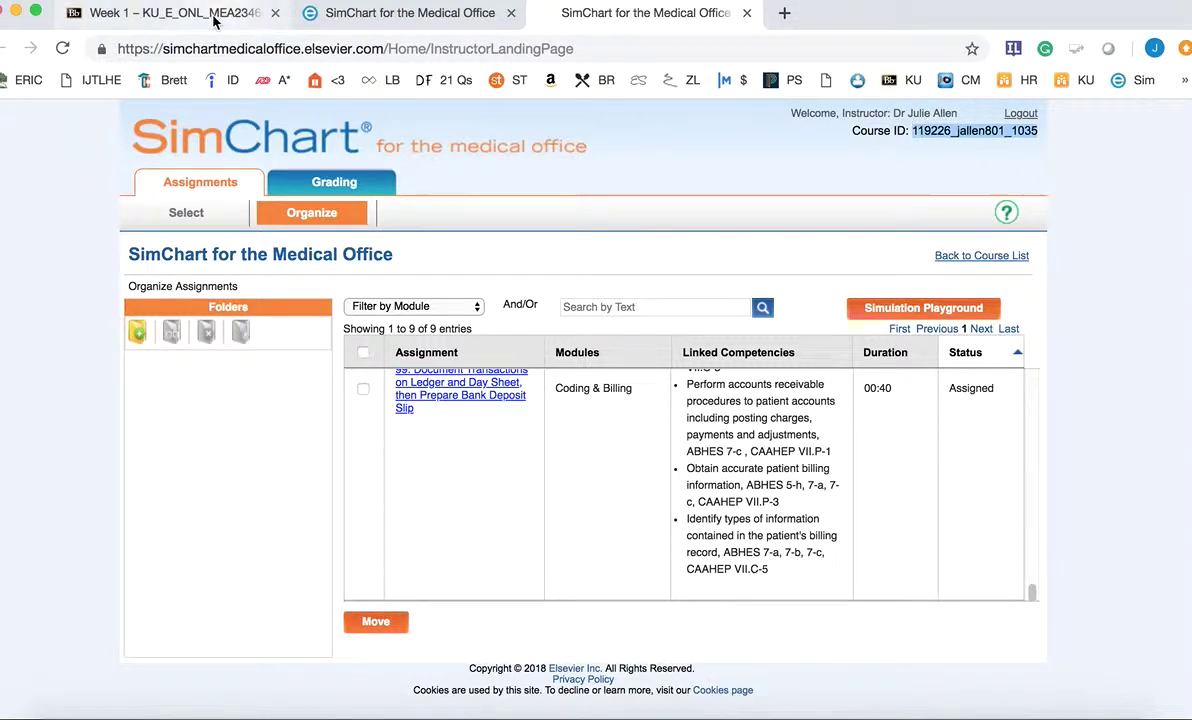
key(super+1)
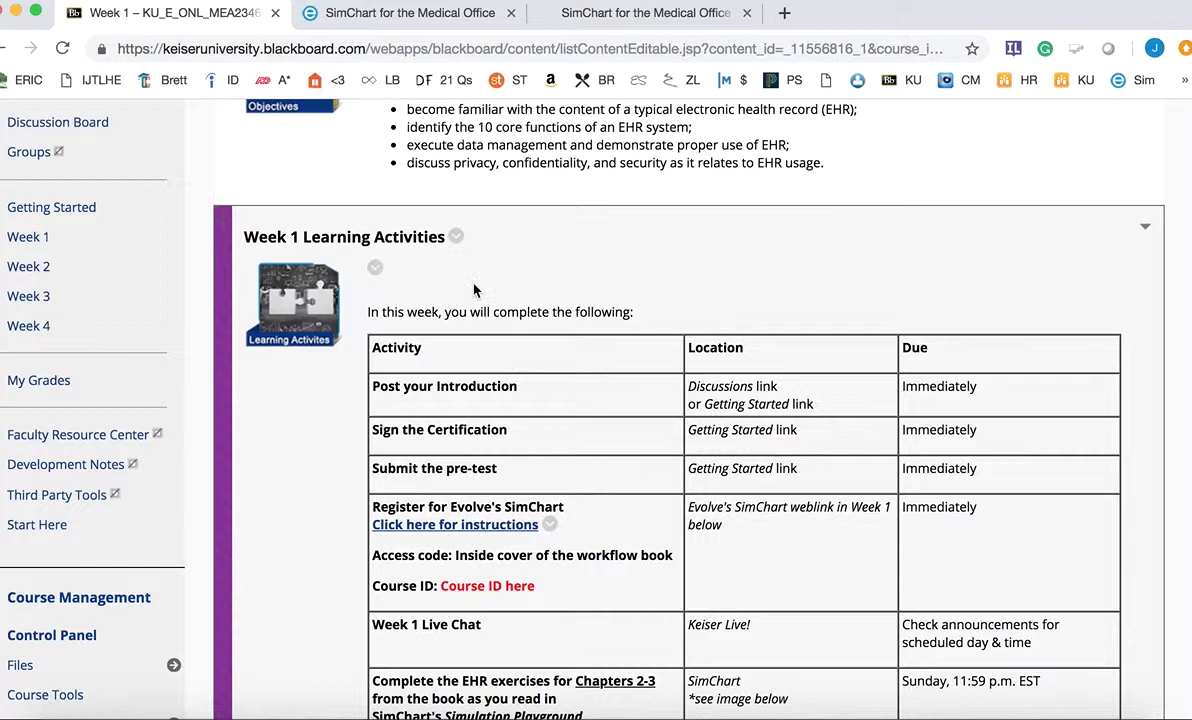
Edit Week 1 Learning Activities, replacing 'Course ID here' with the pasted course ID in bold.
click(14, 239)
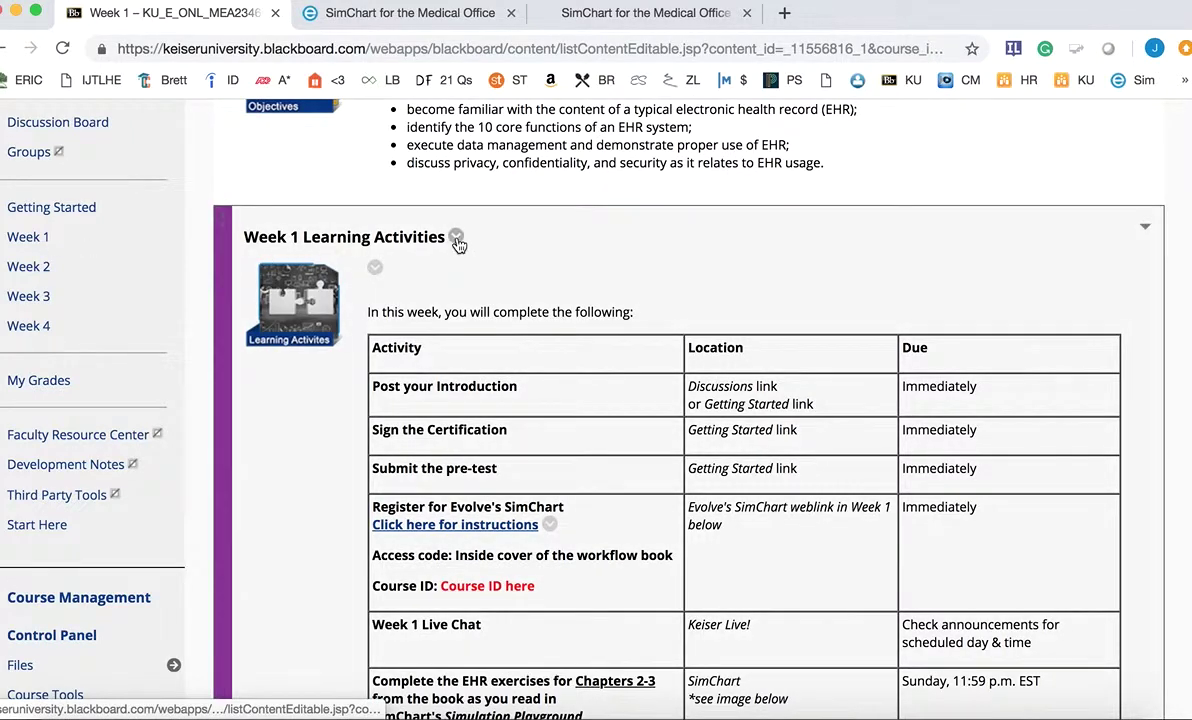
click(470, 439)
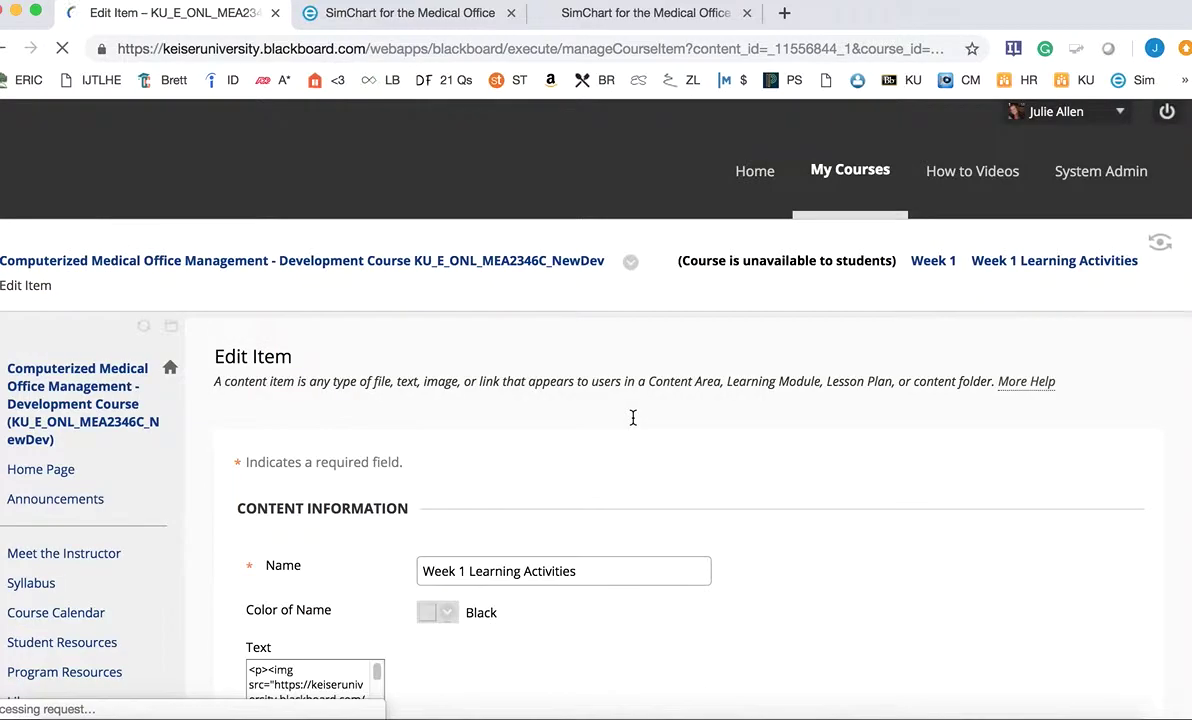
scroll(633, 417, down, 10)
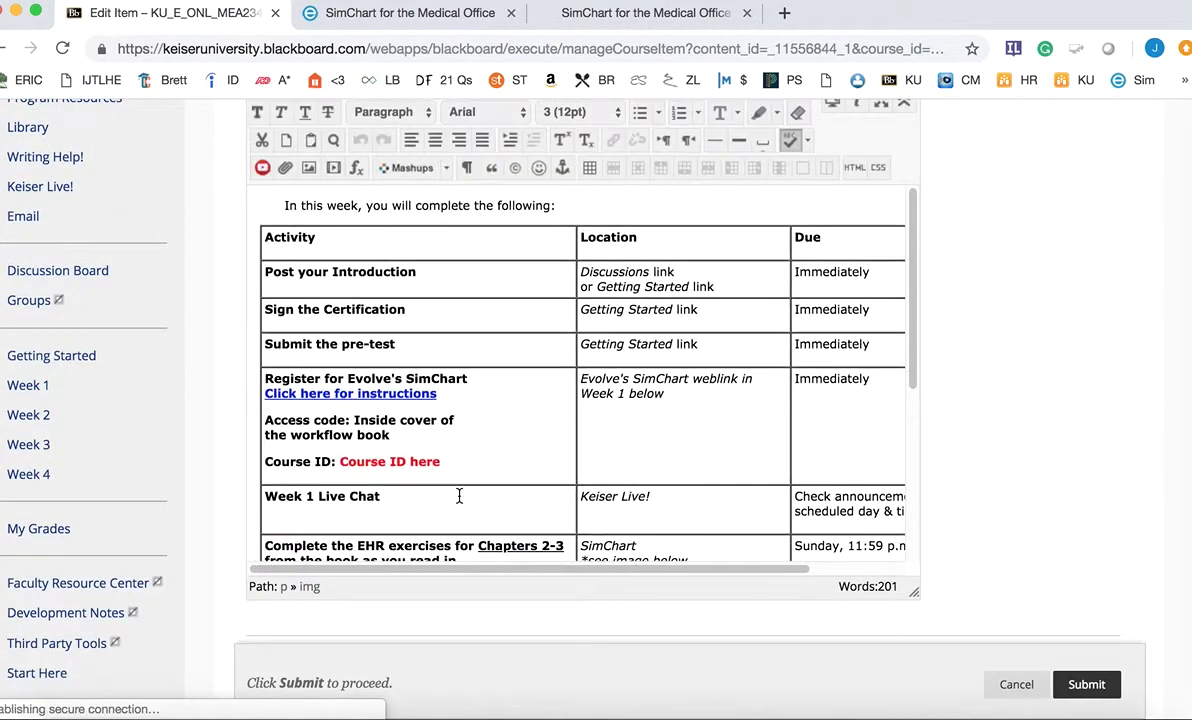
drag(421, 518, 326, 518)
text(119226_jallen801_1035)
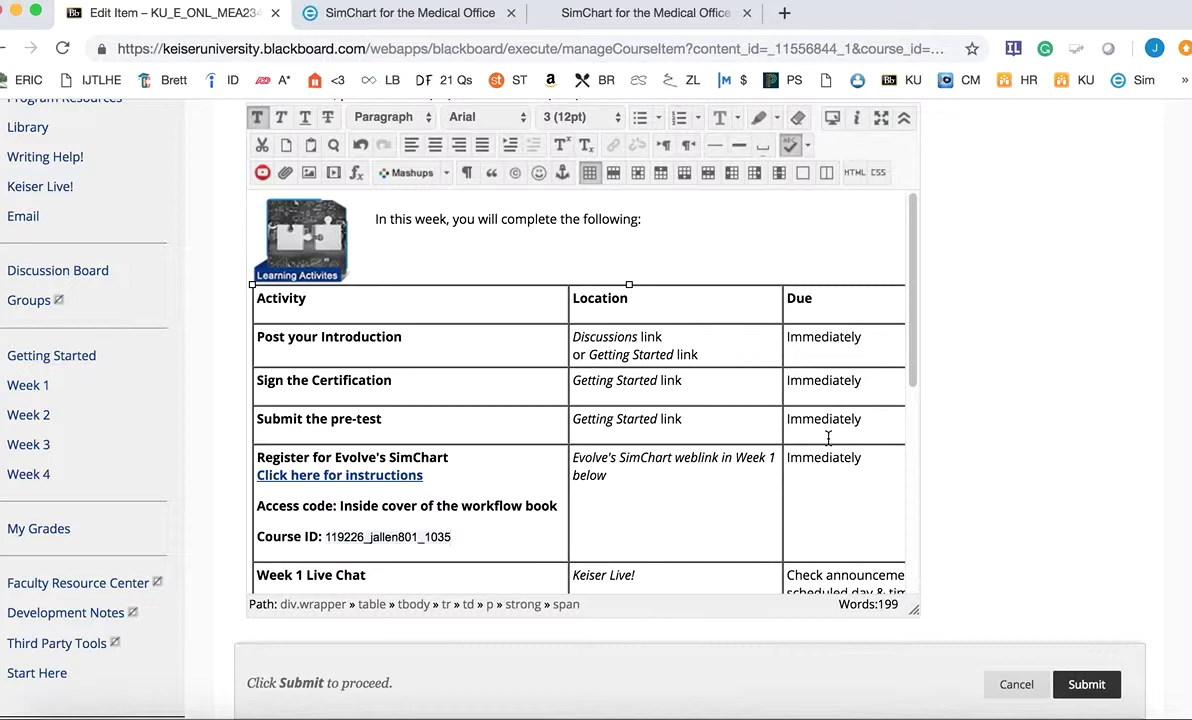
drag(452, 537, 323, 536)
key(super+b)
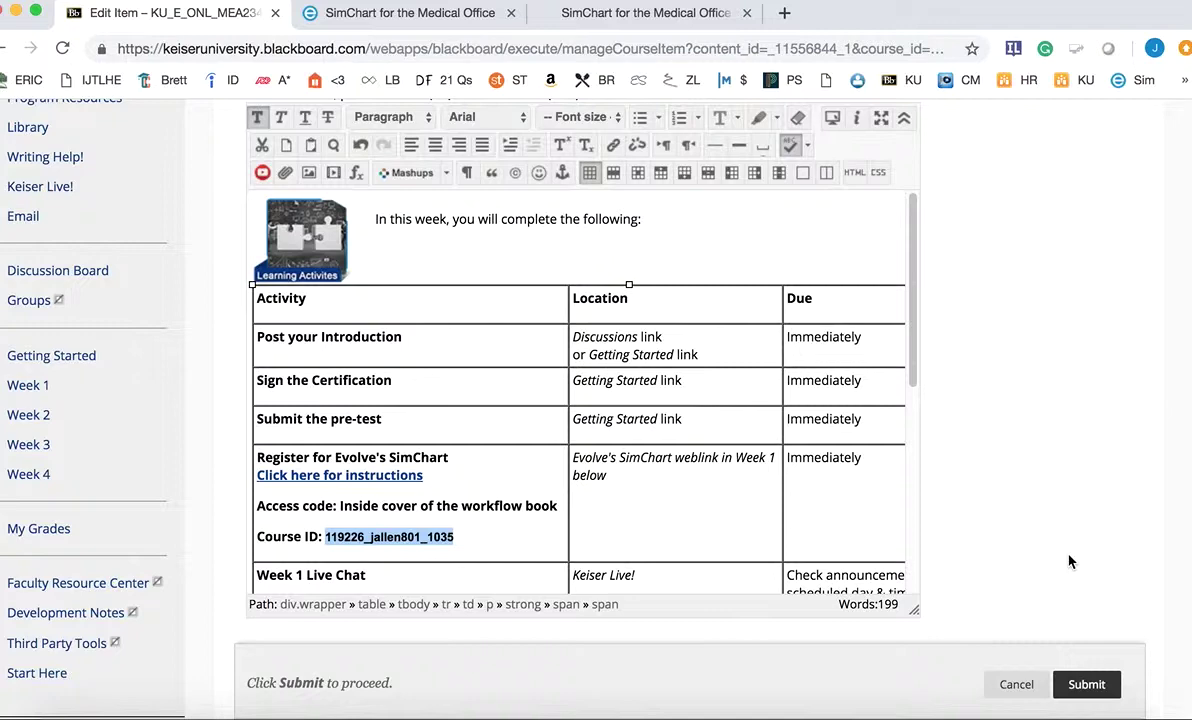
click(602, 16)
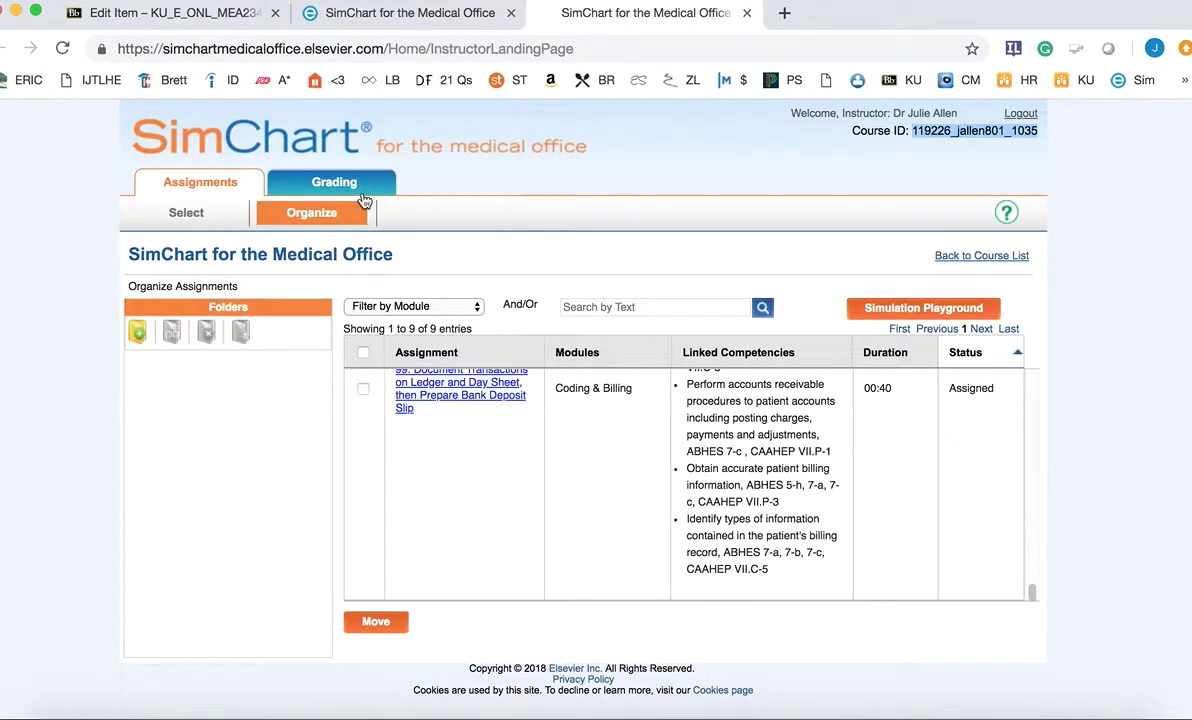